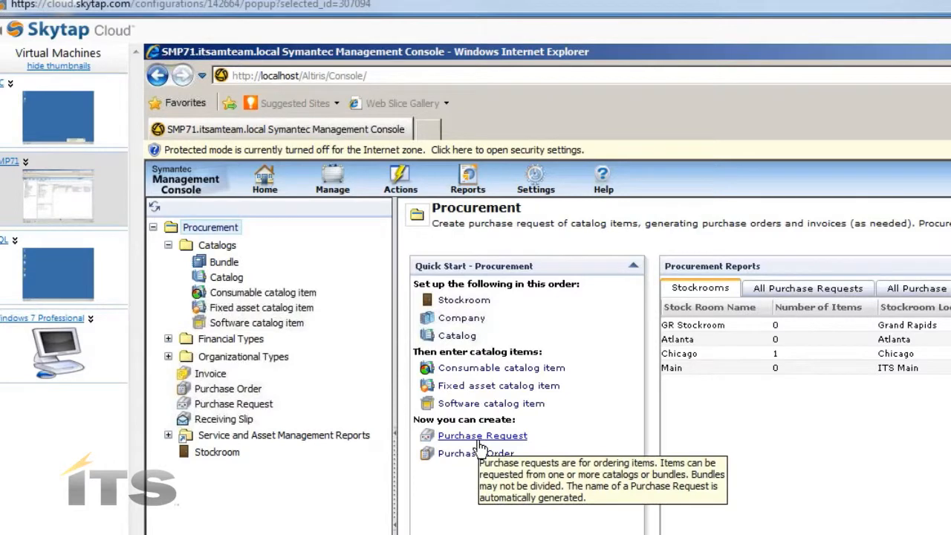
Create a new purchase request and choose a user as its requestor.
click(479, 438)
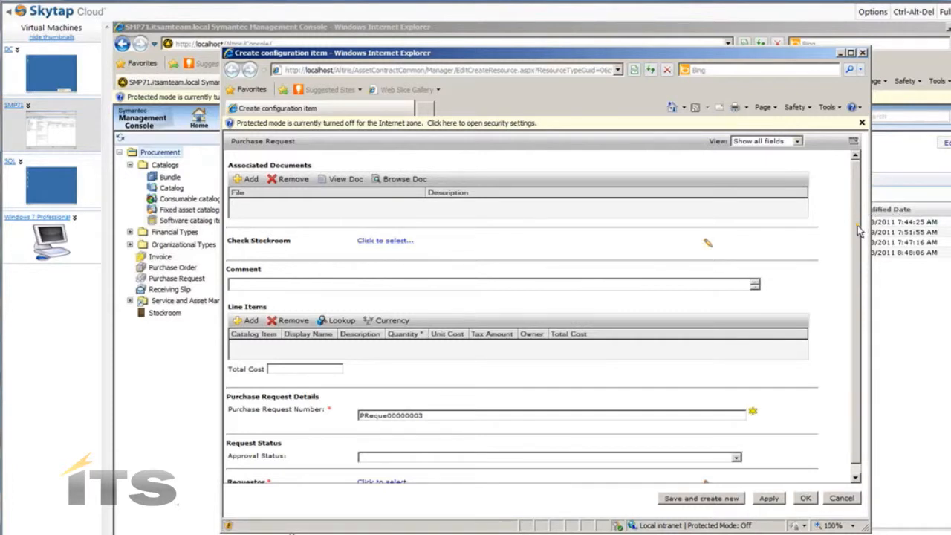
scroll(859, 232, down, 1)
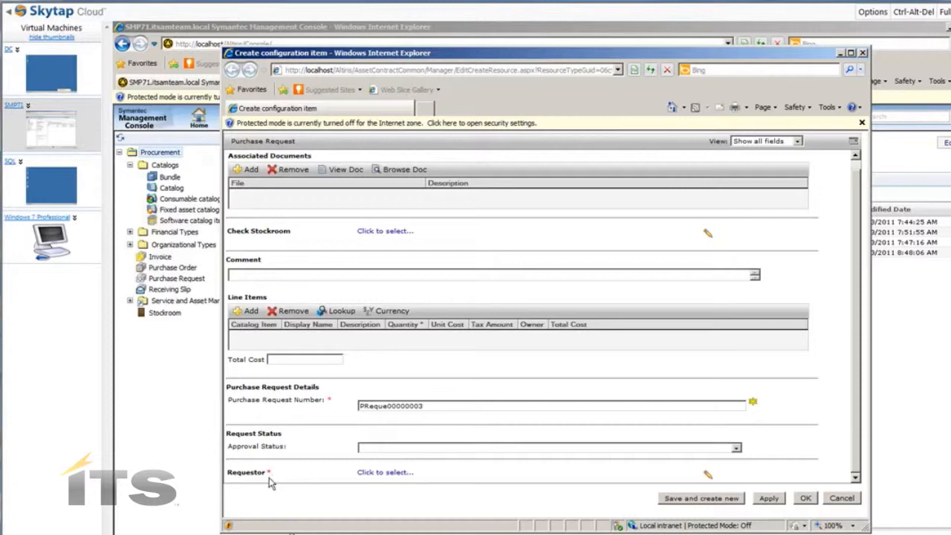
click(390, 473)
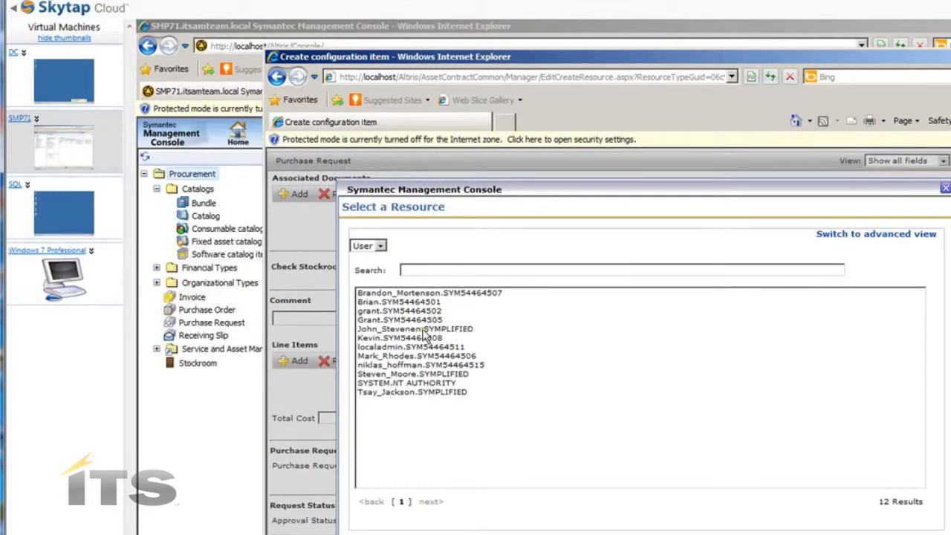
click(424, 332)
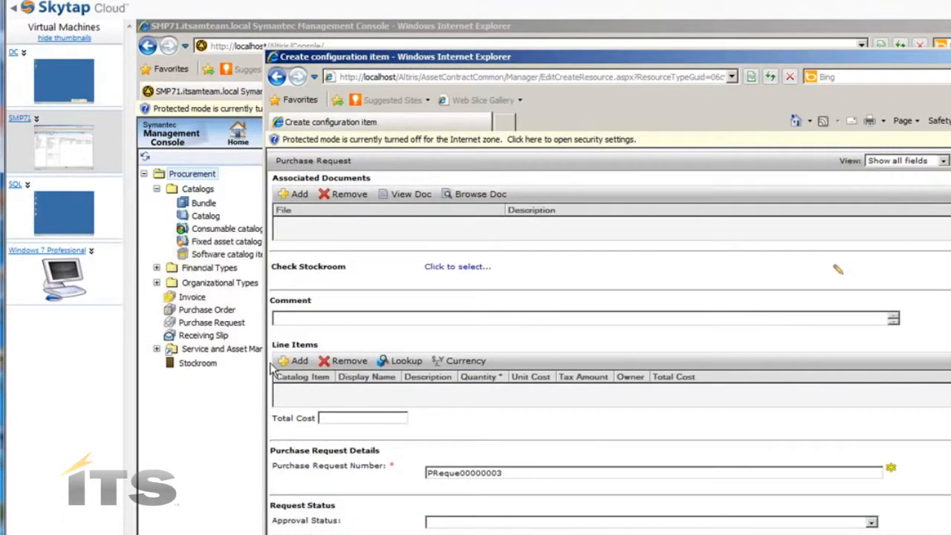
Add the New User Laptop Bundle catalog bundle to the purchase request's line items.
click(297, 361)
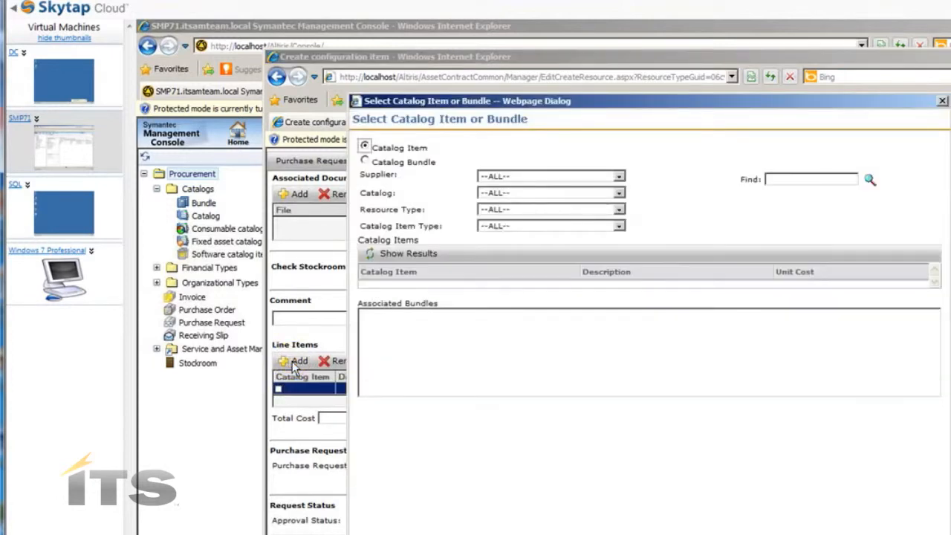
click(365, 161)
click(408, 184)
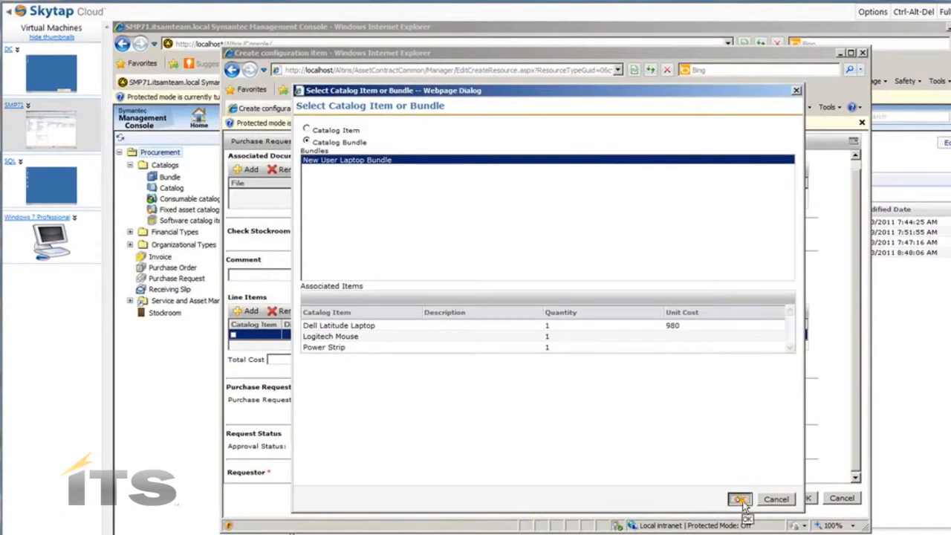
click(740, 500)
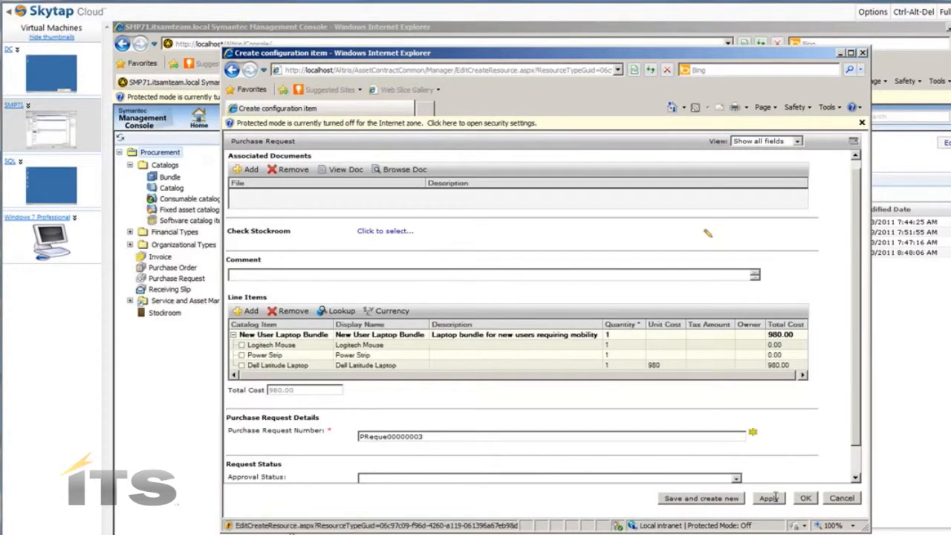
Set the owner of the Logitech Mouse line item to the IT cost center.
click(744, 345)
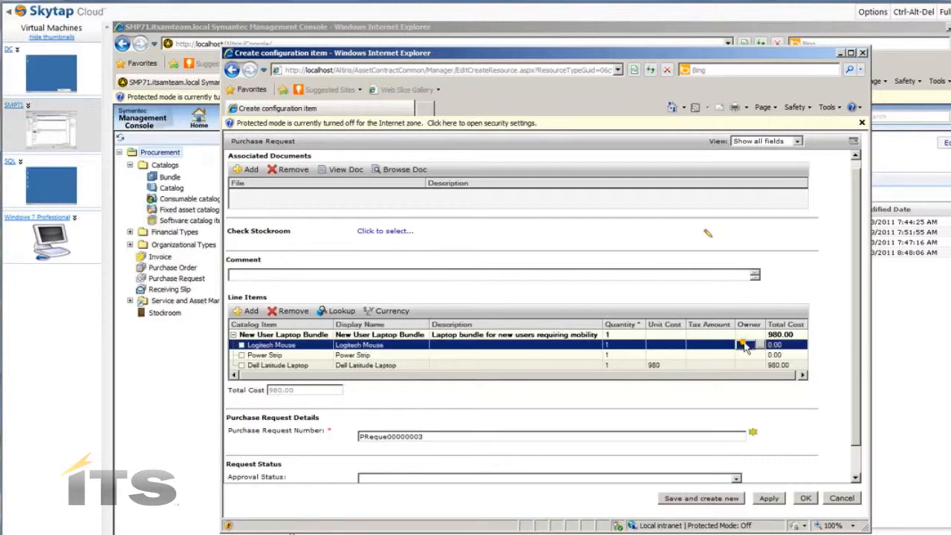
click(764, 346)
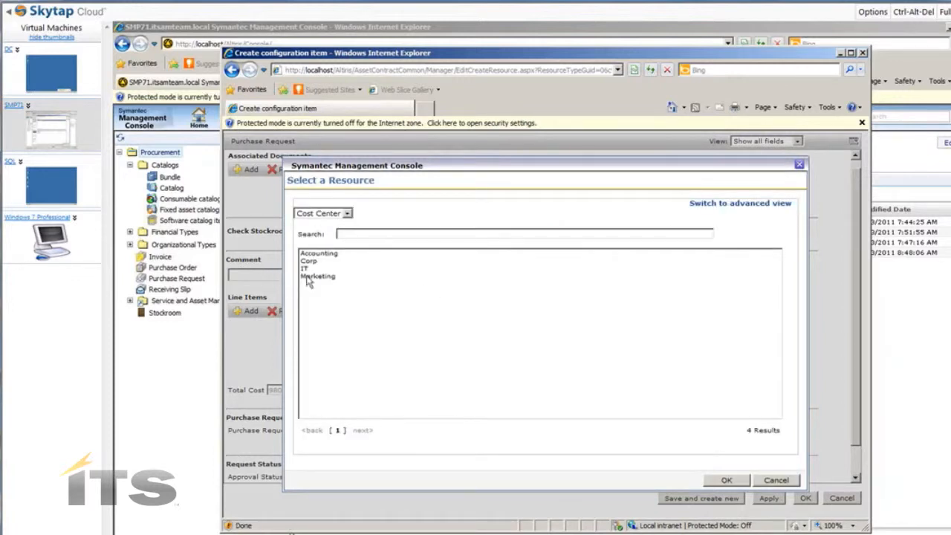
click(303, 269)
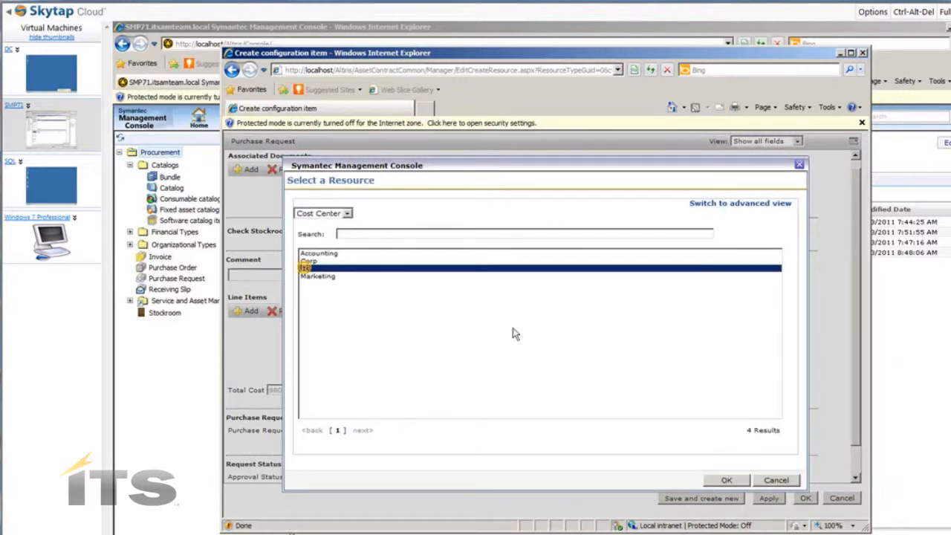
click(726, 481)
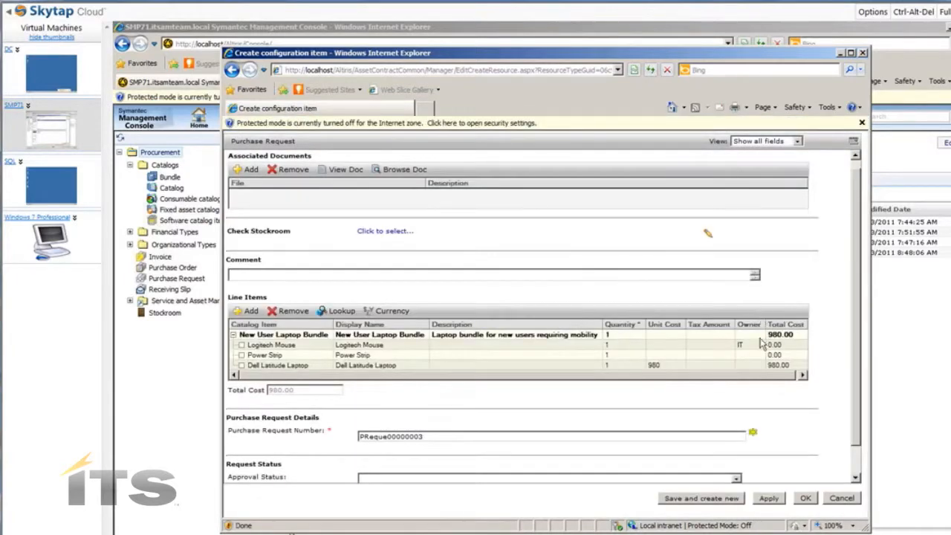
Set the owner of the Power Strip line item to the IT cost center, and save and close the purchase request.
click(754, 356)
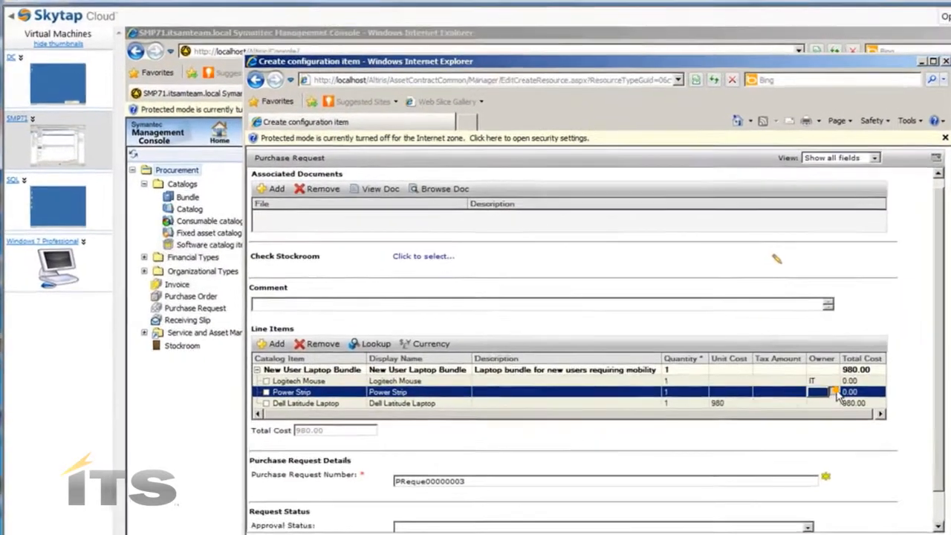
click(760, 356)
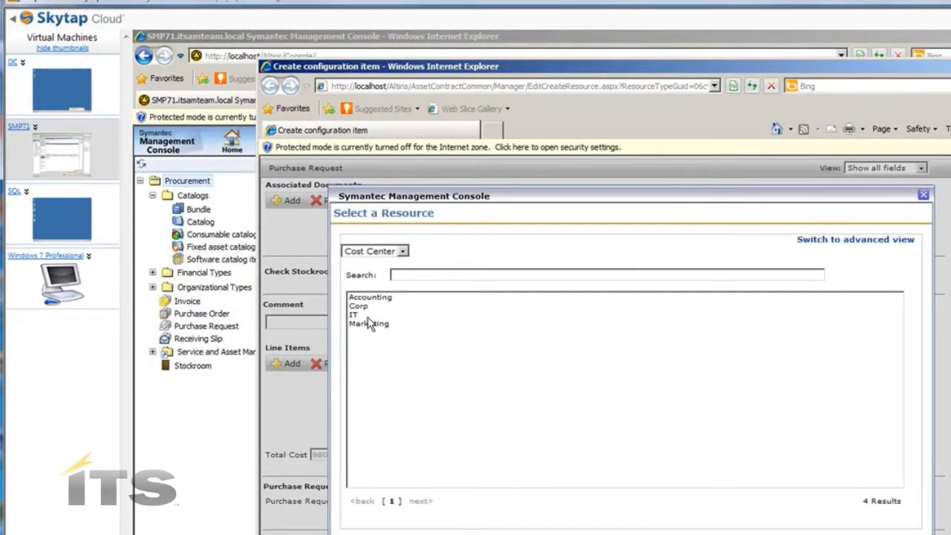
click(355, 315)
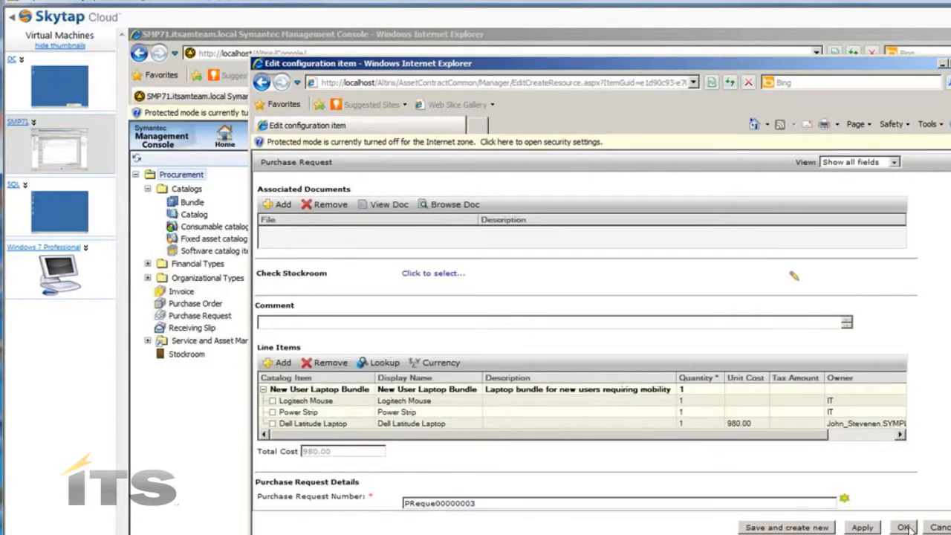
click(903, 527)
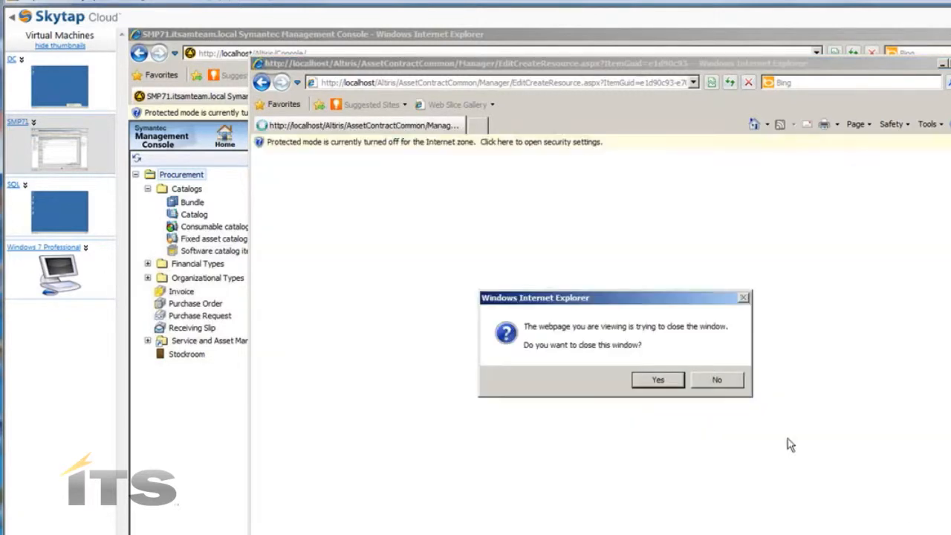
click(678, 385)
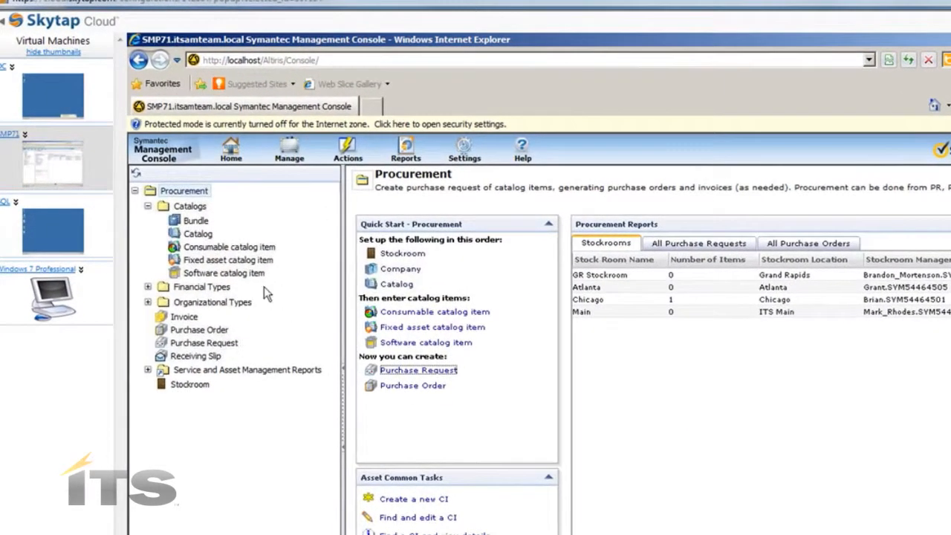
Show the list of purchase requests and open the newest, not yet approved request for editing.
click(188, 344)
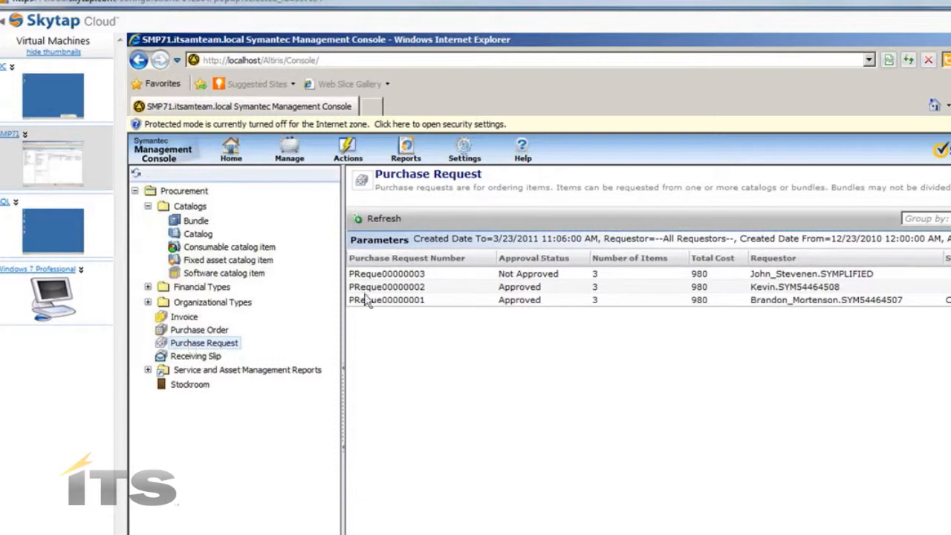
click(399, 275)
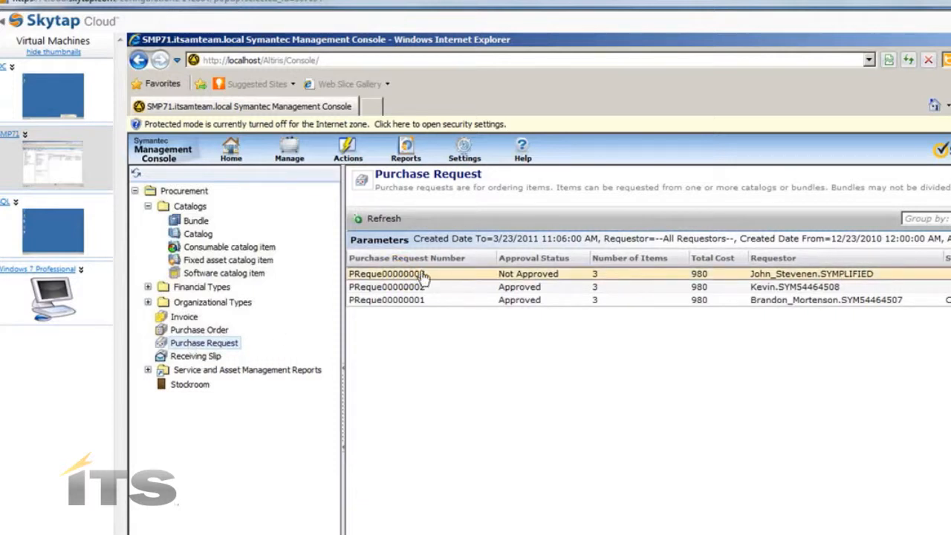
right_click(376, 279)
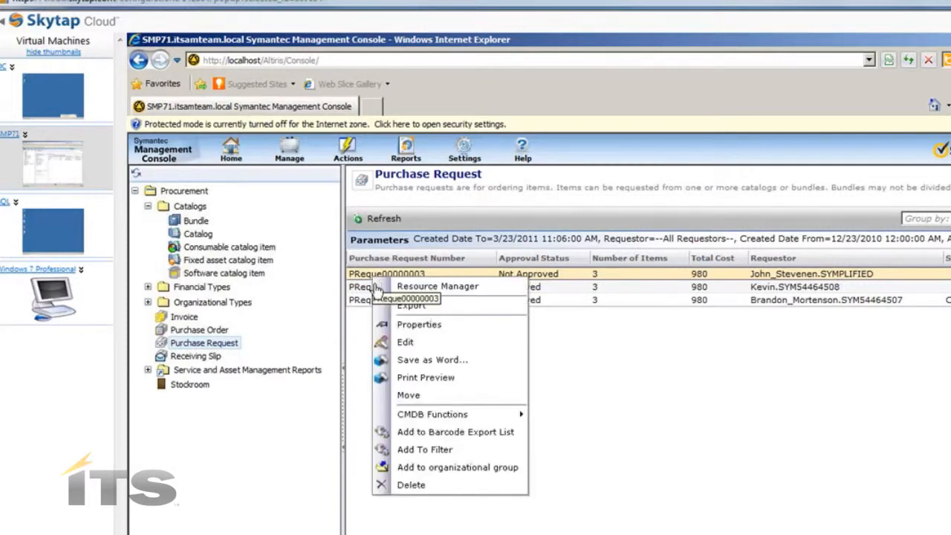
click(417, 343)
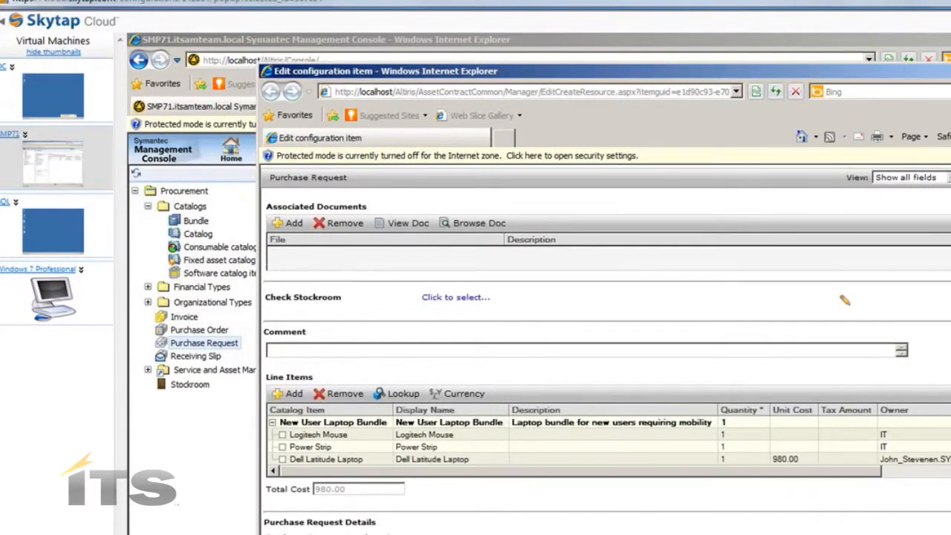
Set the request's Approval Status to Approved, save and close it, and refresh the purchase request list.
scroll(607, 356, down, 1)
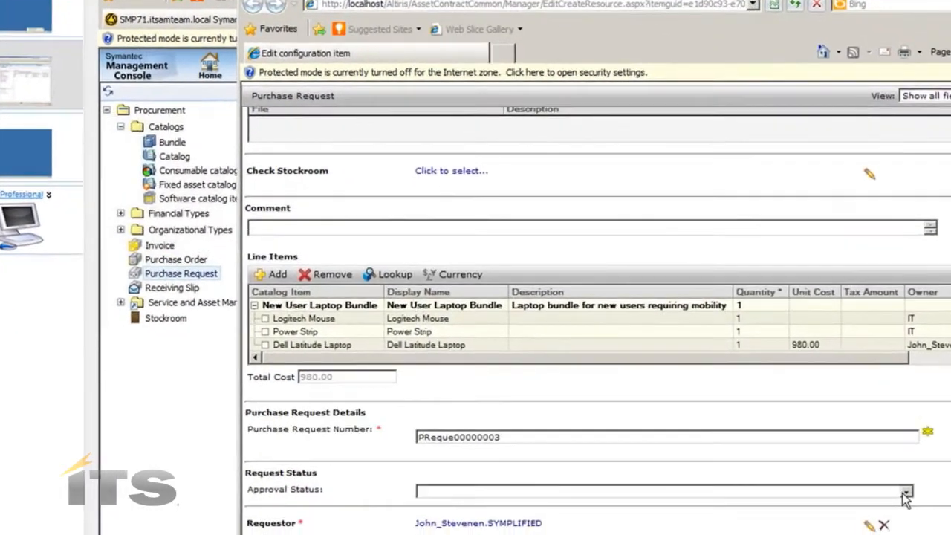
click(905, 494)
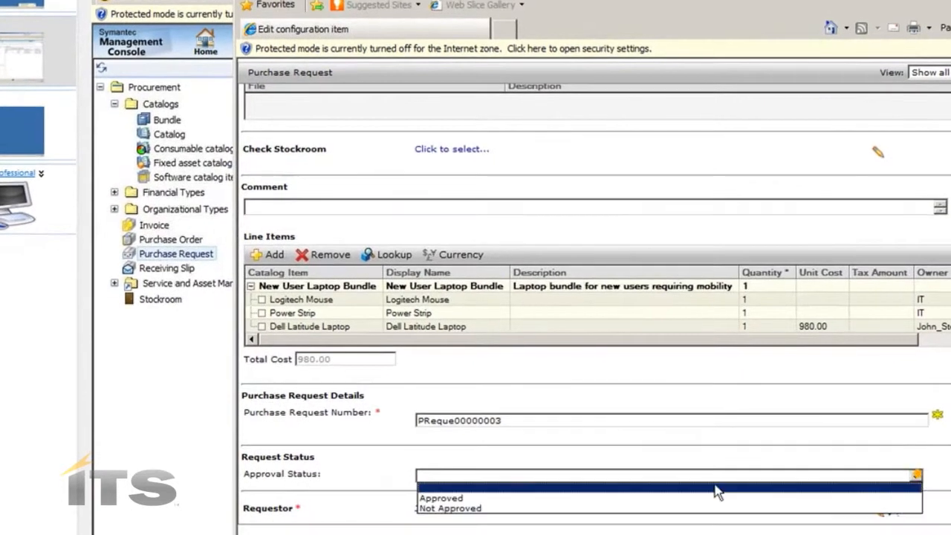
click(449, 499)
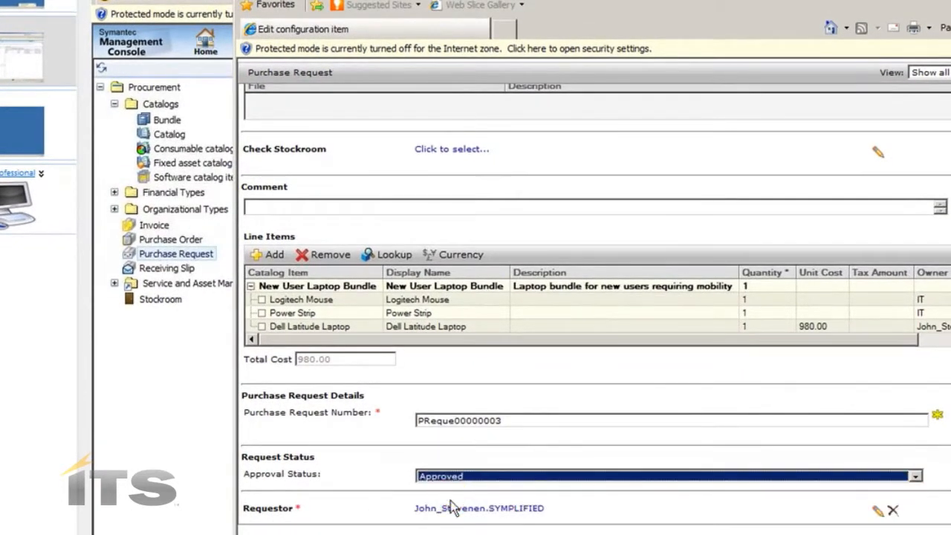
click(944, 530)
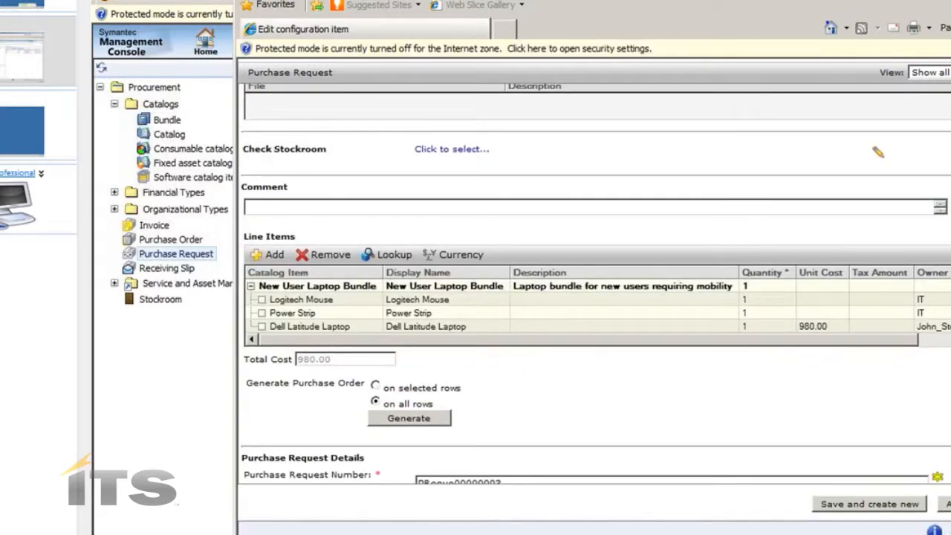
click(947, 505)
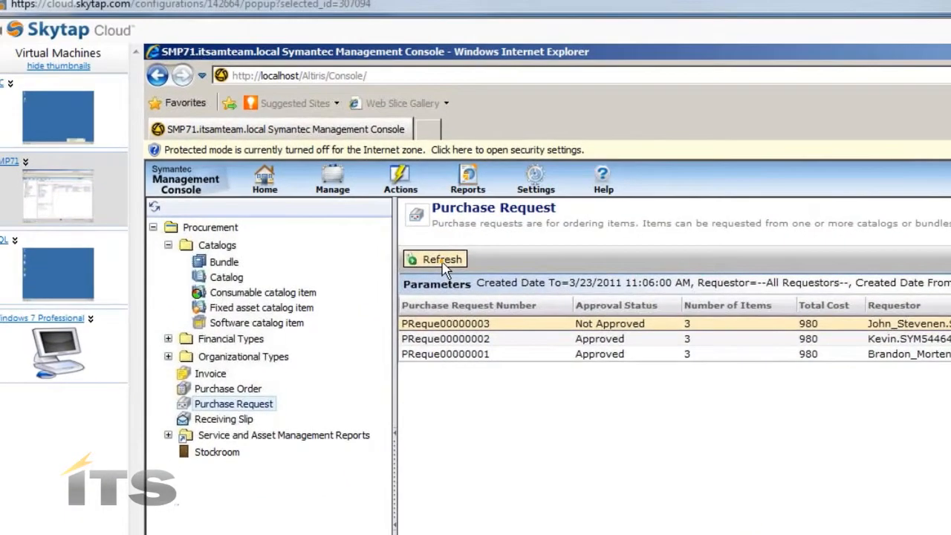
click(372, 117)
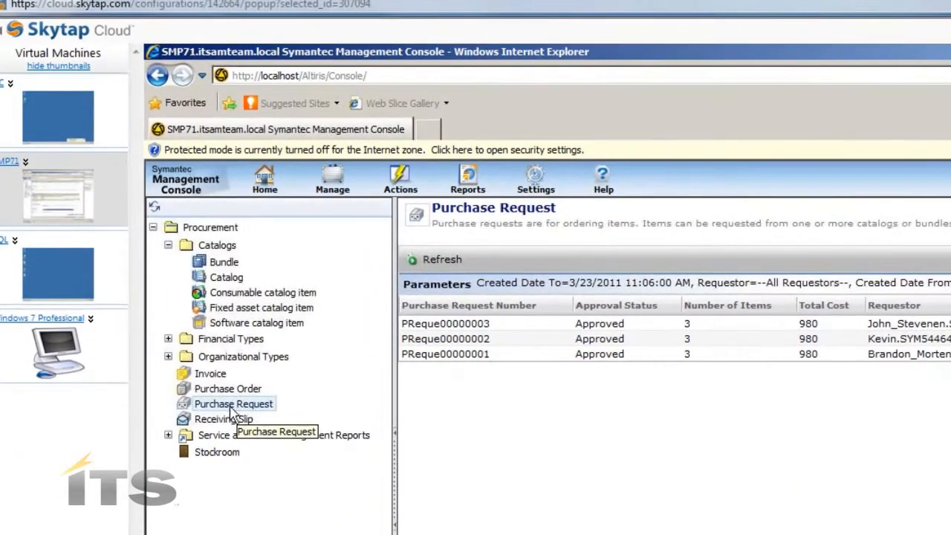
View the print preview of the newest purchase request and close it.
right_click(459, 326)
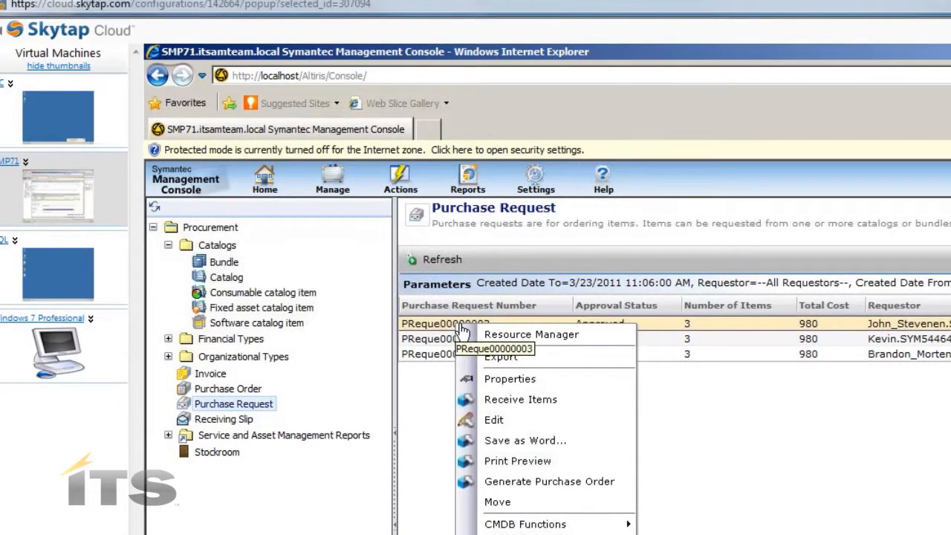
click(532, 464)
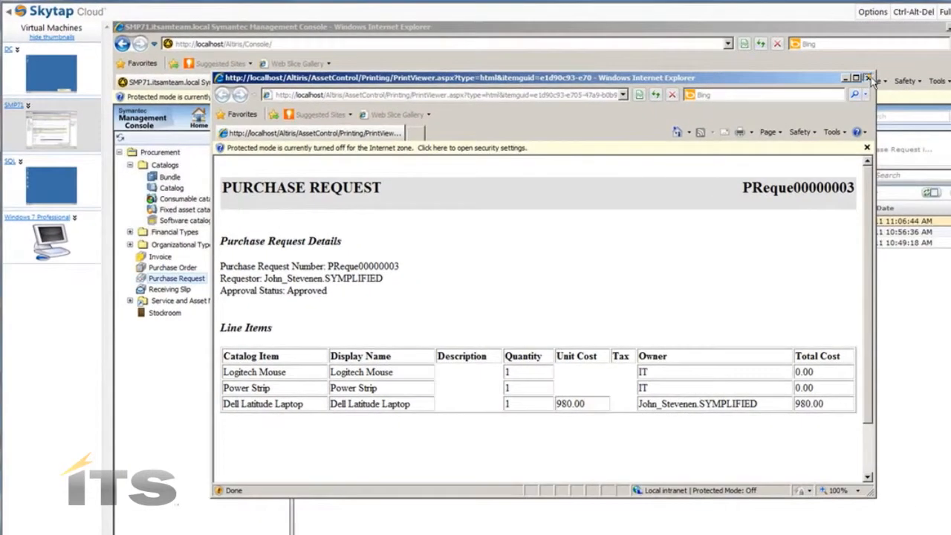
click(871, 79)
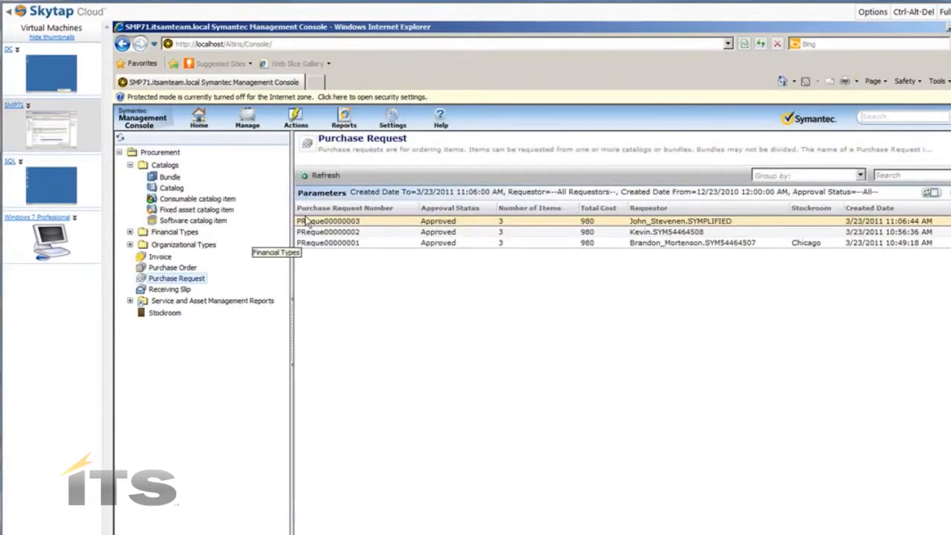
Generate a purchase order from the newest purchase request and dismiss the summary.
right_click(325, 223)
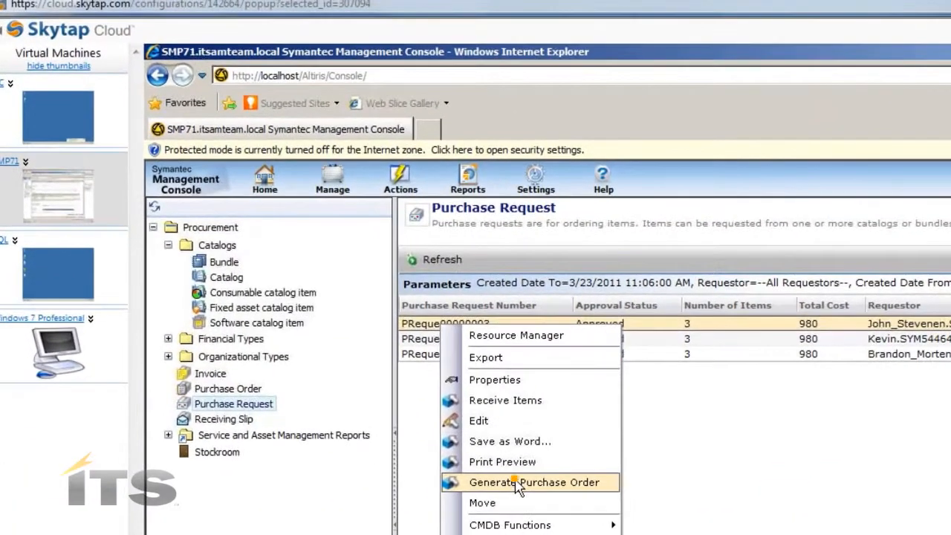
click(377, 336)
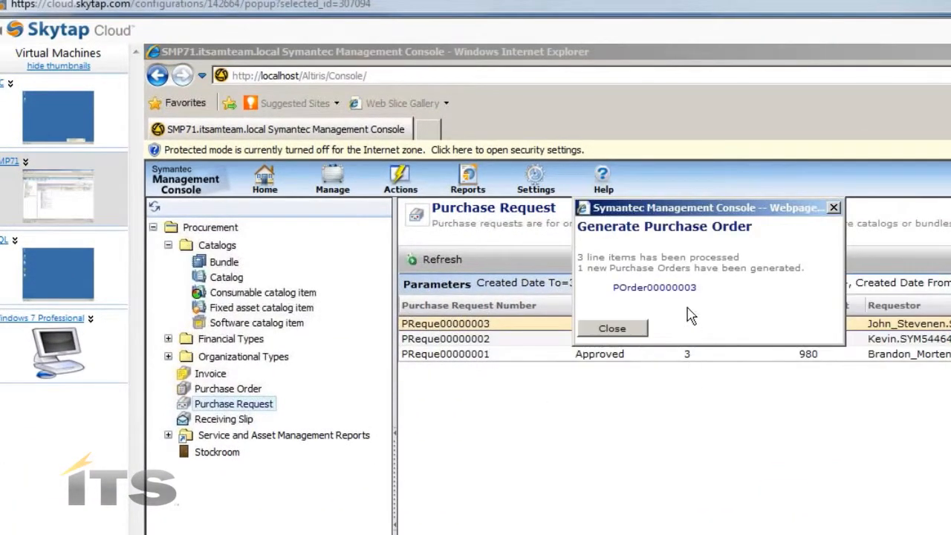
click(613, 330)
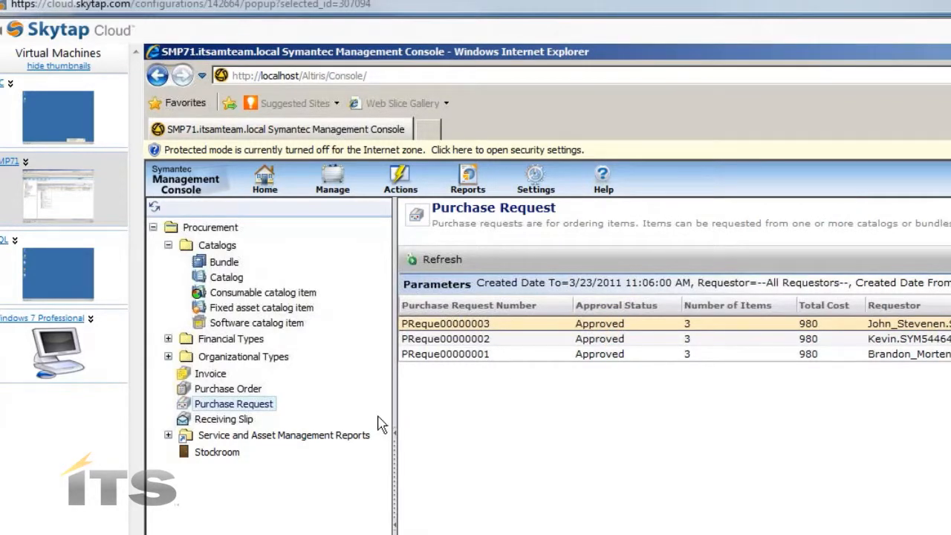
Show the list of purchase orders and open the Receive Items form for the newest order.
drag(248, 405, 239, 392)
click(239, 392)
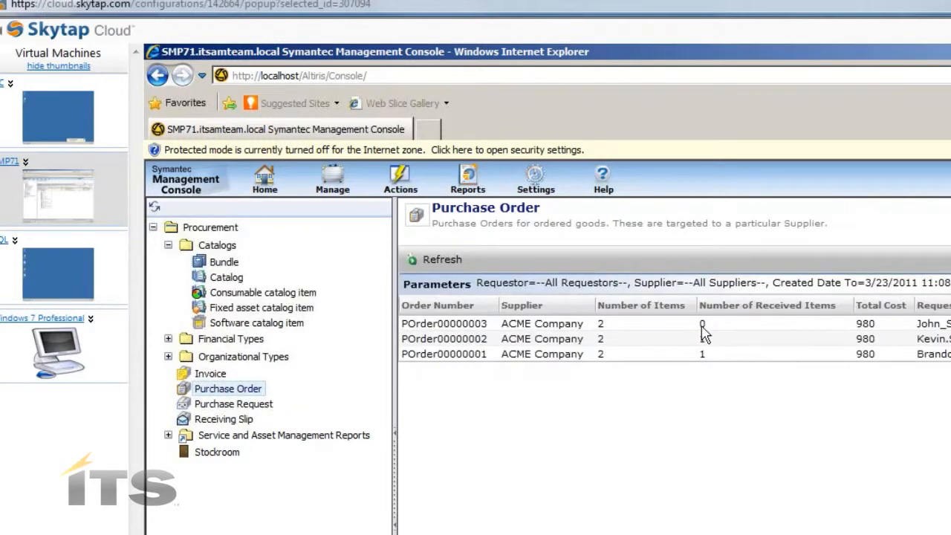
click(471, 327)
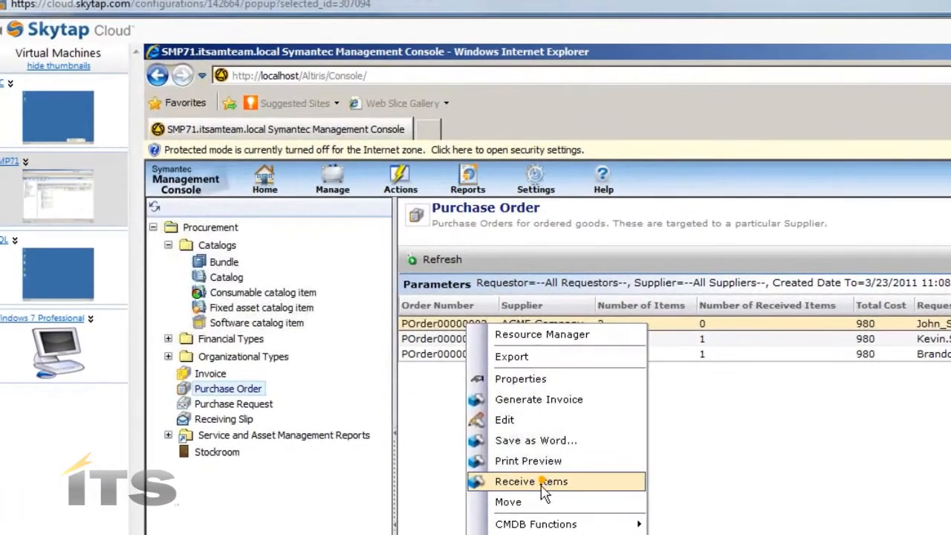
click(395, 337)
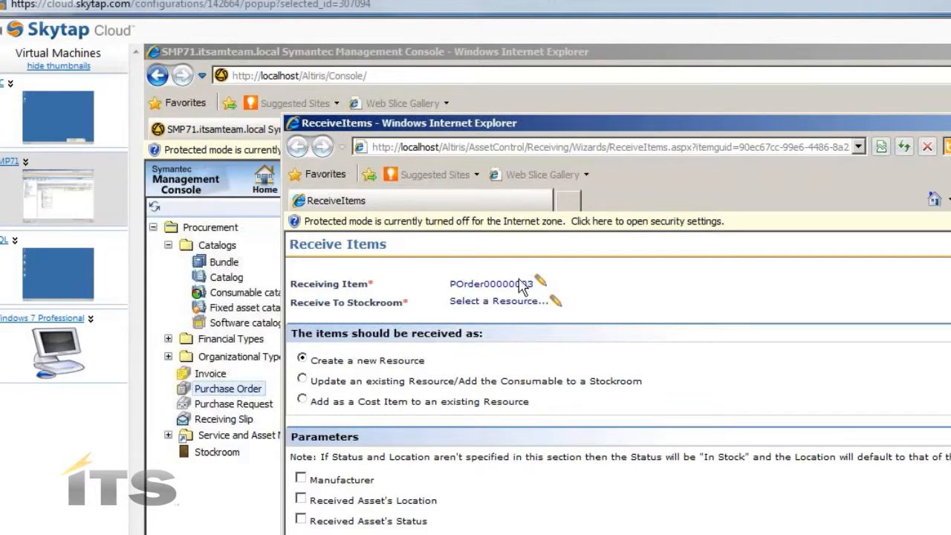
Set the Chicago stockroom as the Receive To Stockroom for the purchase order.
click(491, 303)
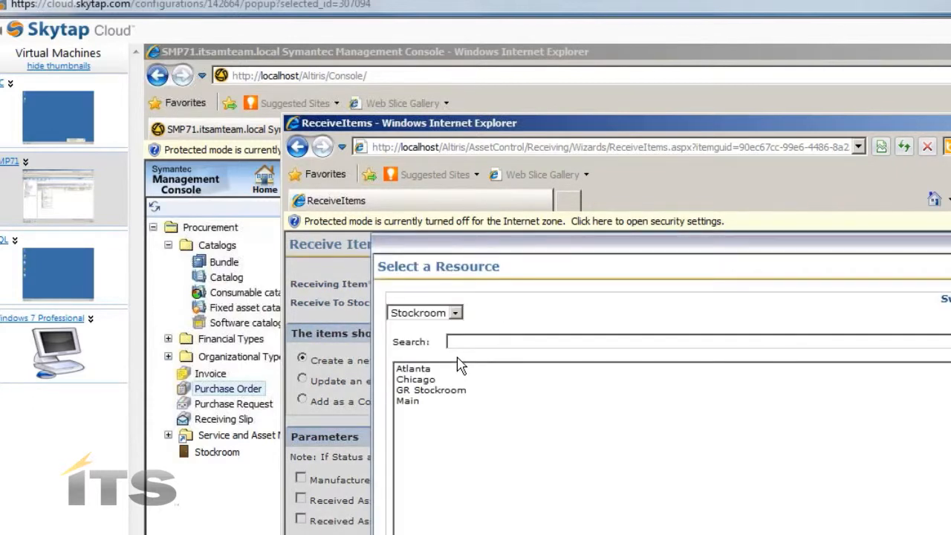
click(420, 381)
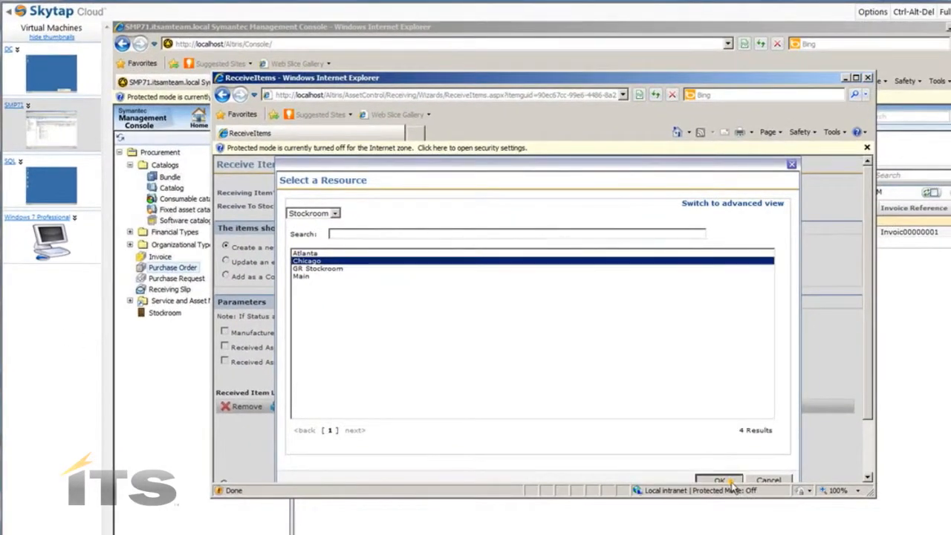
click(731, 482)
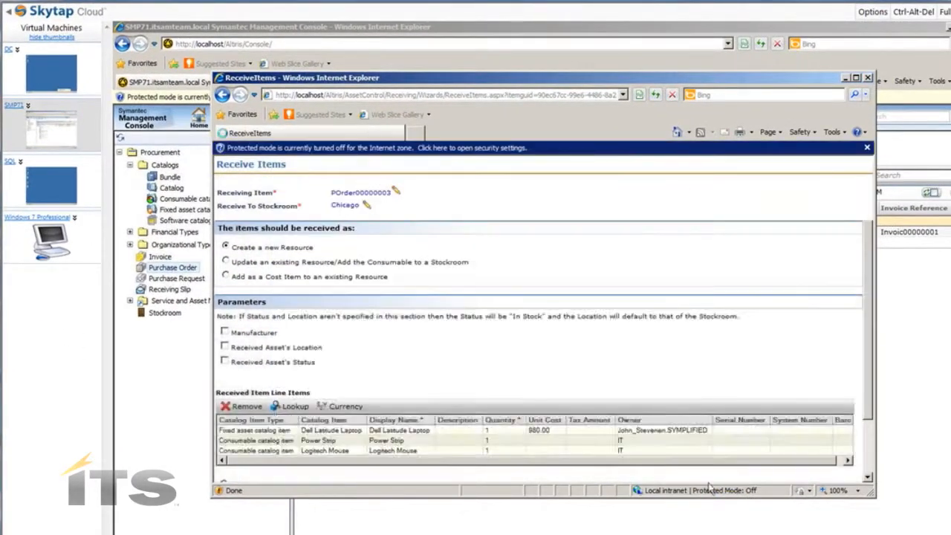
Specify the Received Asset's Location as Chicago and the Received Asset's Status as Active.
scroll(240, 274, down, 2)
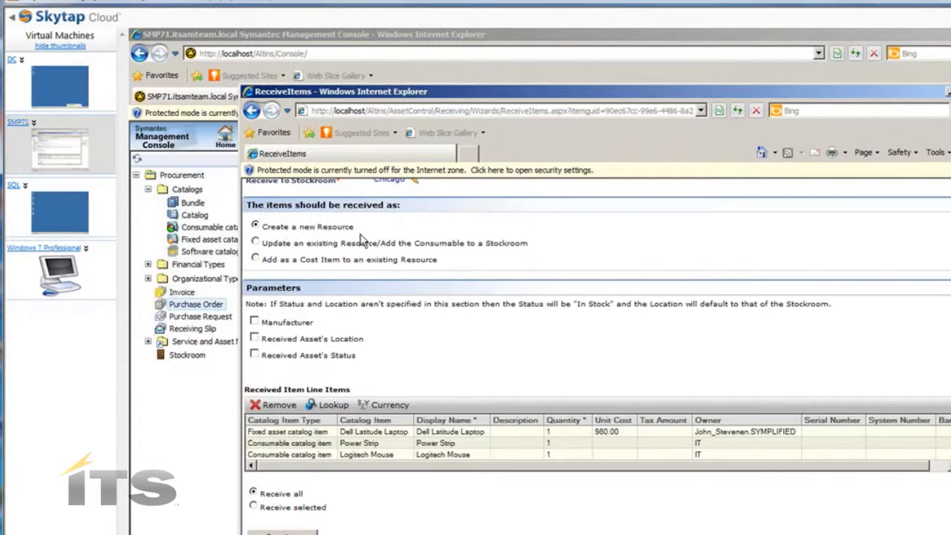
click(255, 338)
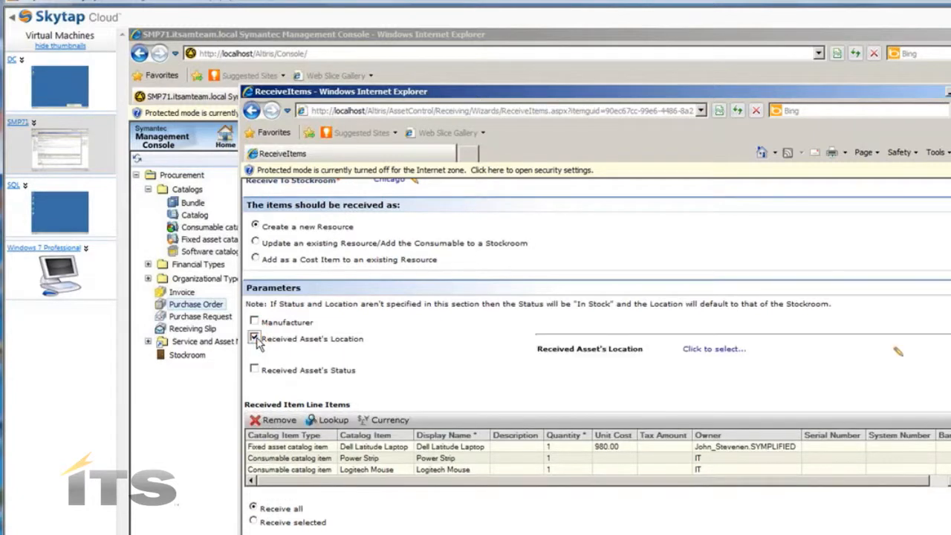
click(729, 350)
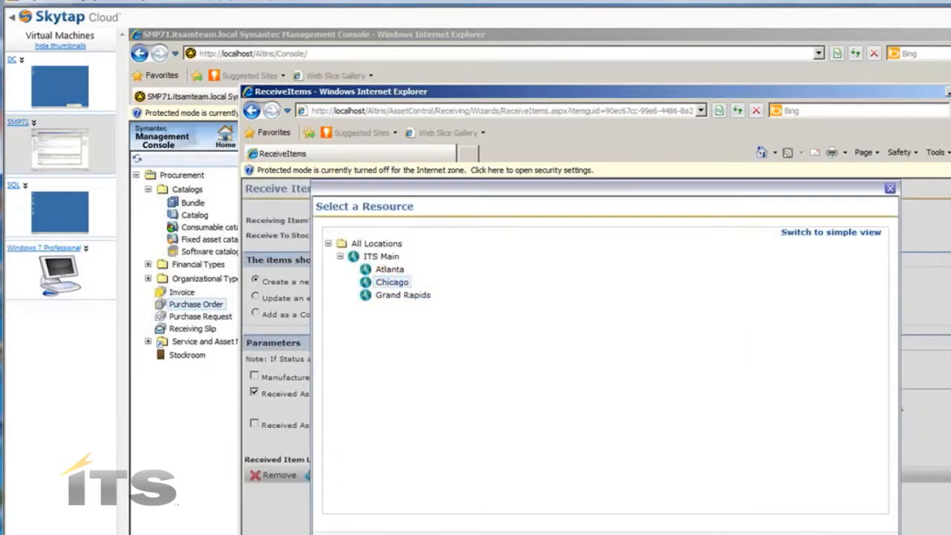
click(799, 533)
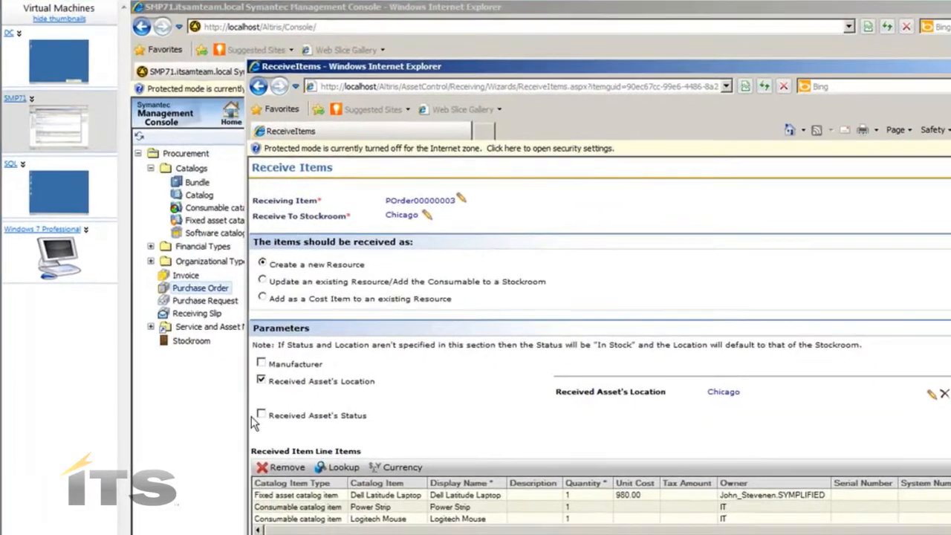
click(261, 414)
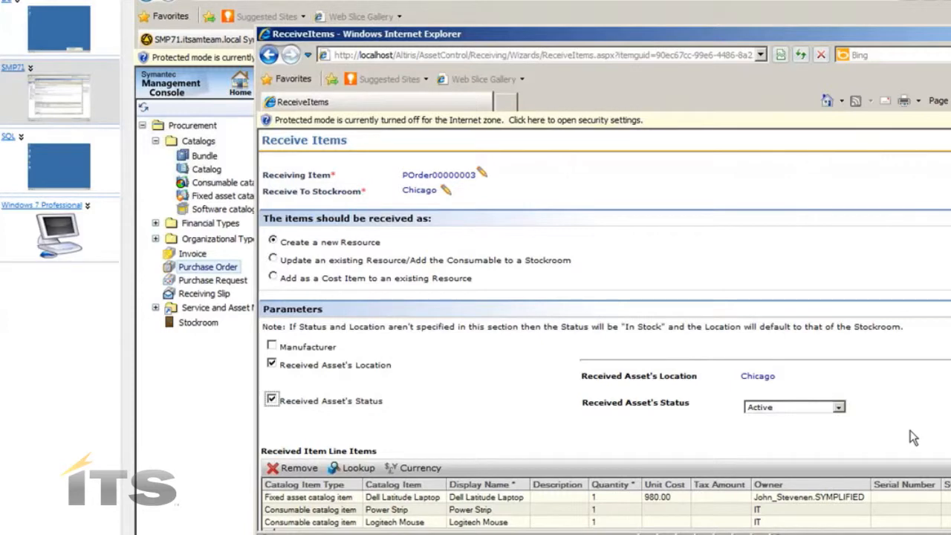
Receive only the selected Dell Latitude Laptop line item and close the Receive Items form.
scroll(605, 327, down, 3)
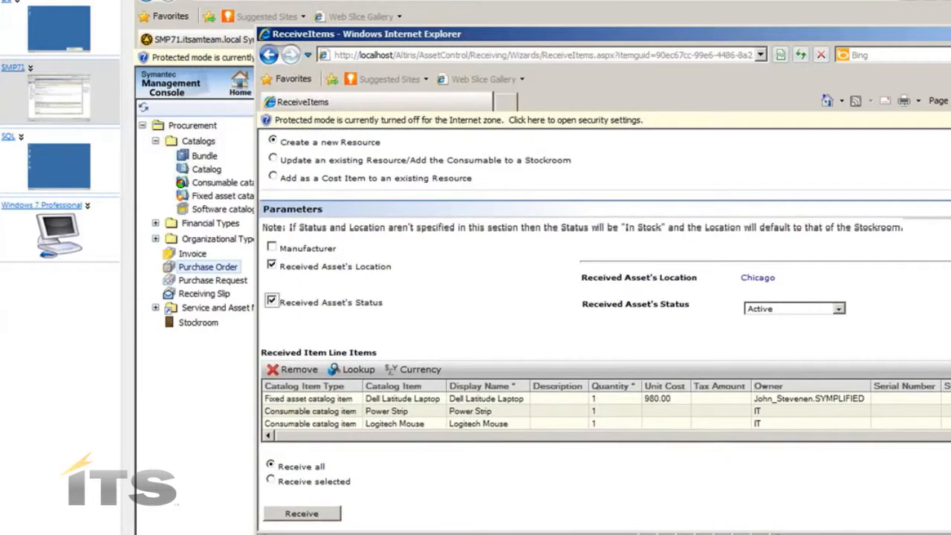
click(271, 467)
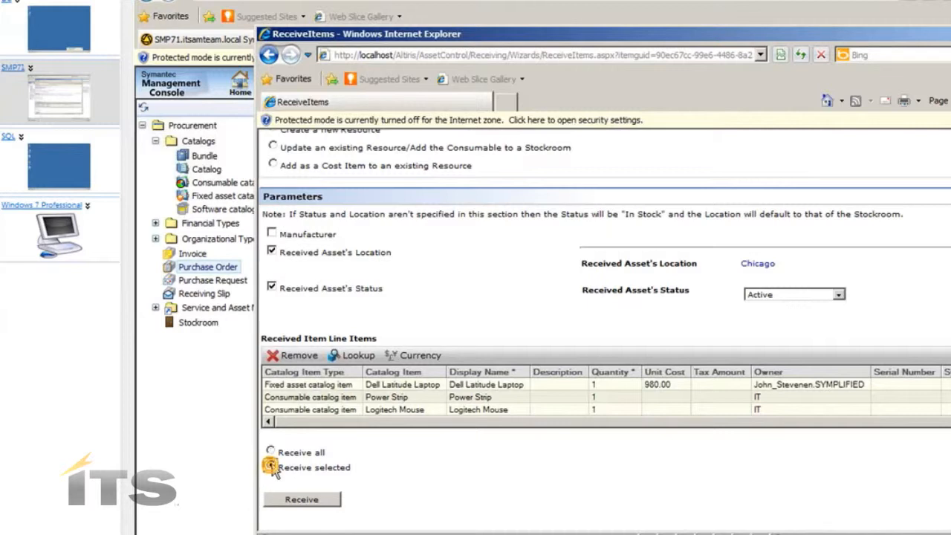
click(288, 390)
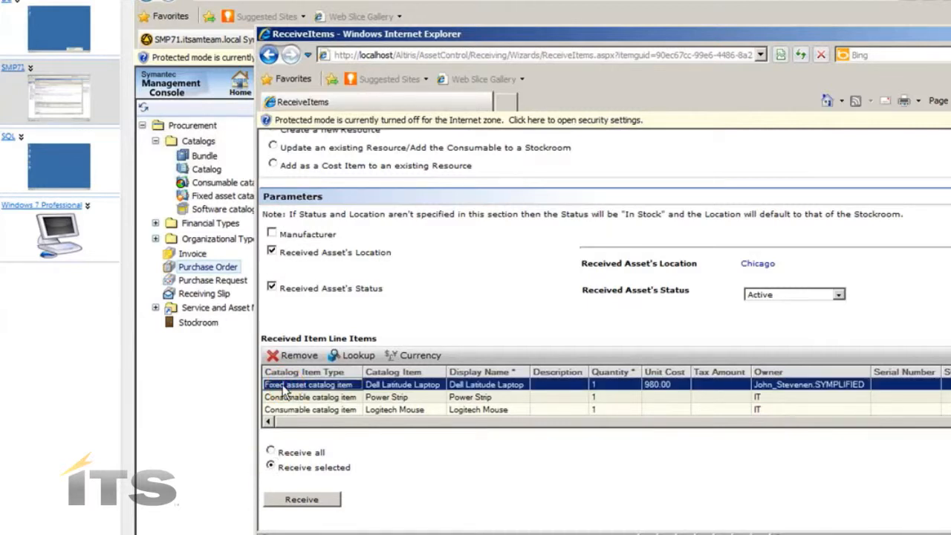
click(304, 500)
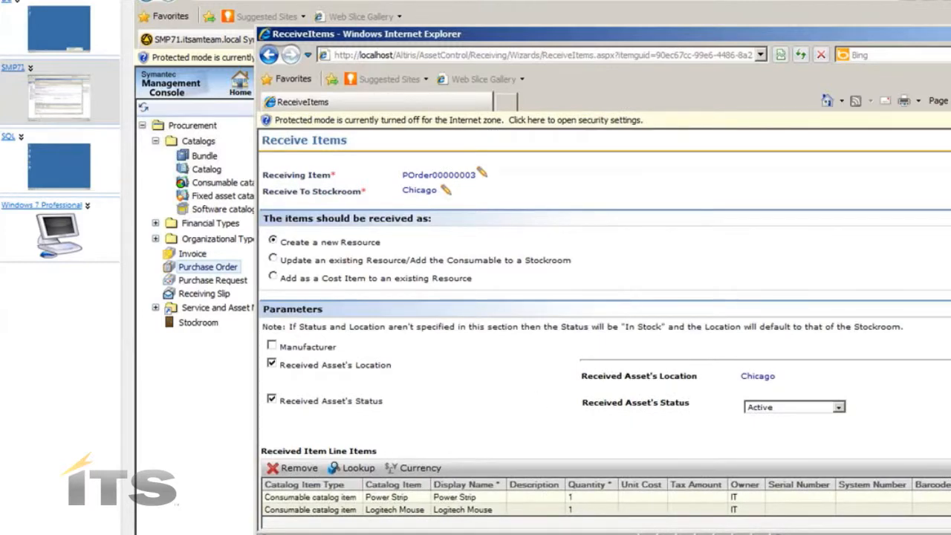
scroll(606, 327, down, 3)
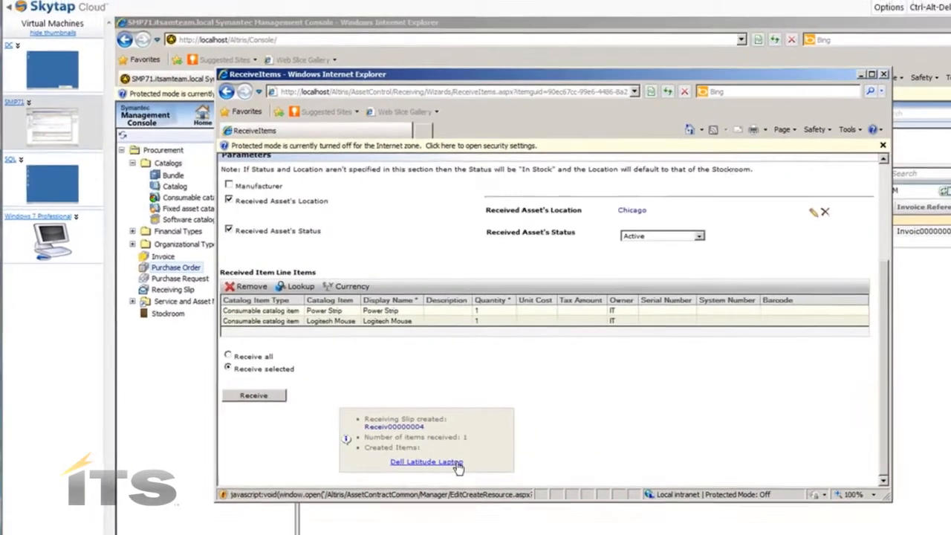
click(868, 77)
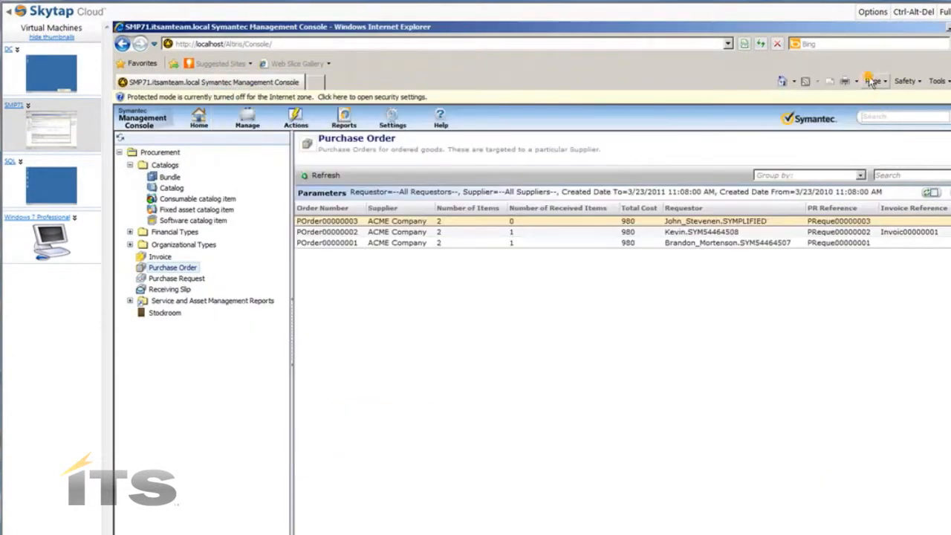
Show the list of receiving slips and look through the actions available for the newest slip.
click(171, 289)
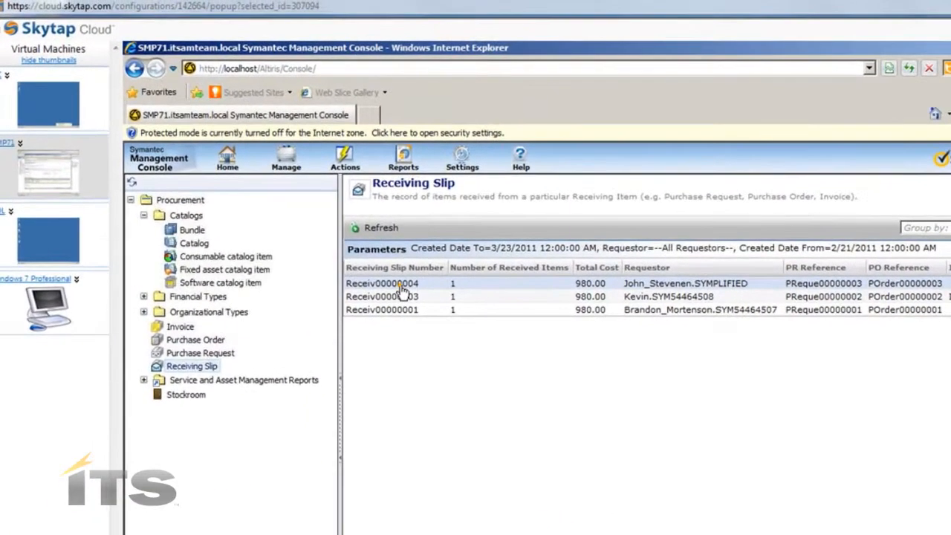
click(400, 286)
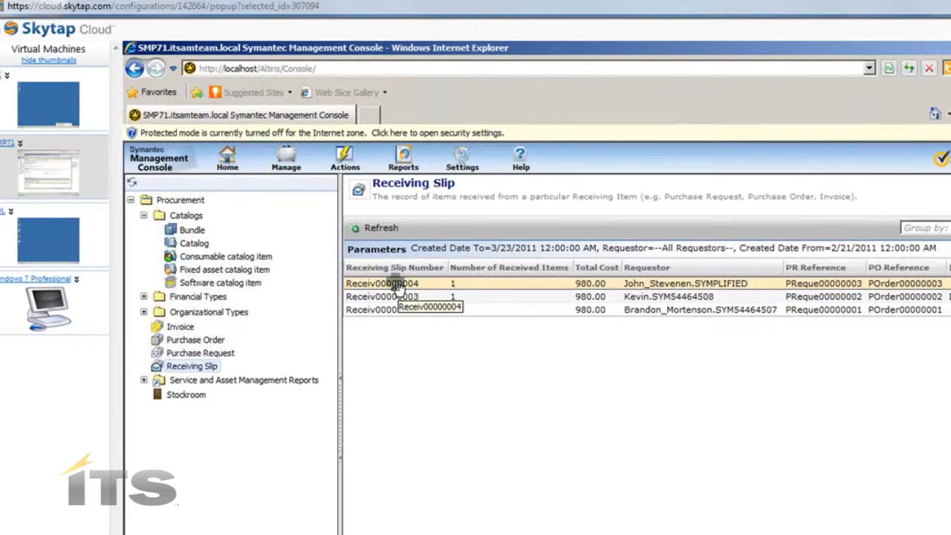
key(alt)
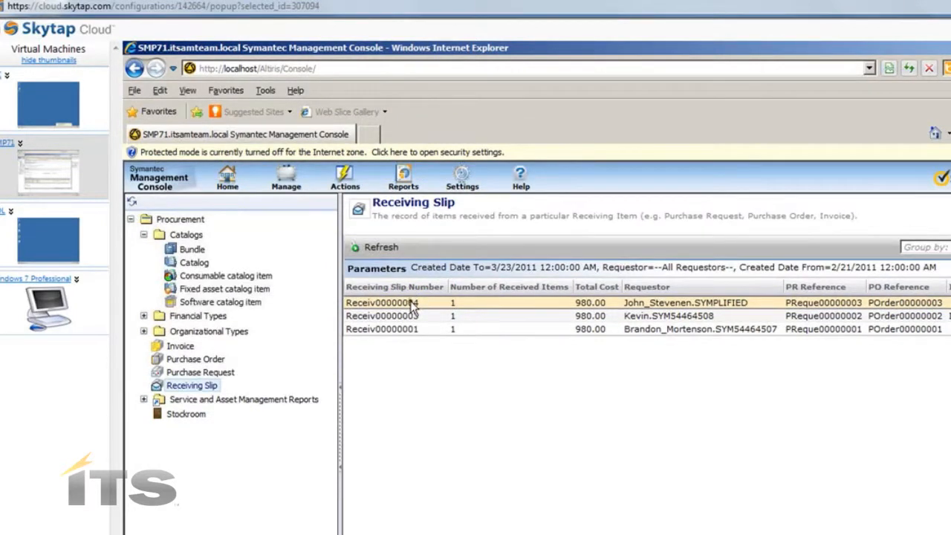
click(414, 305)
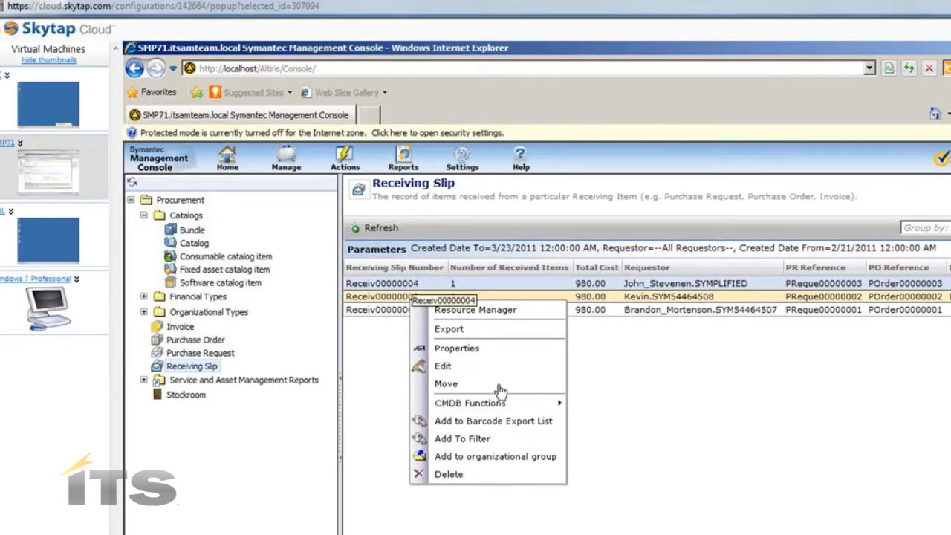
click(408, 283)
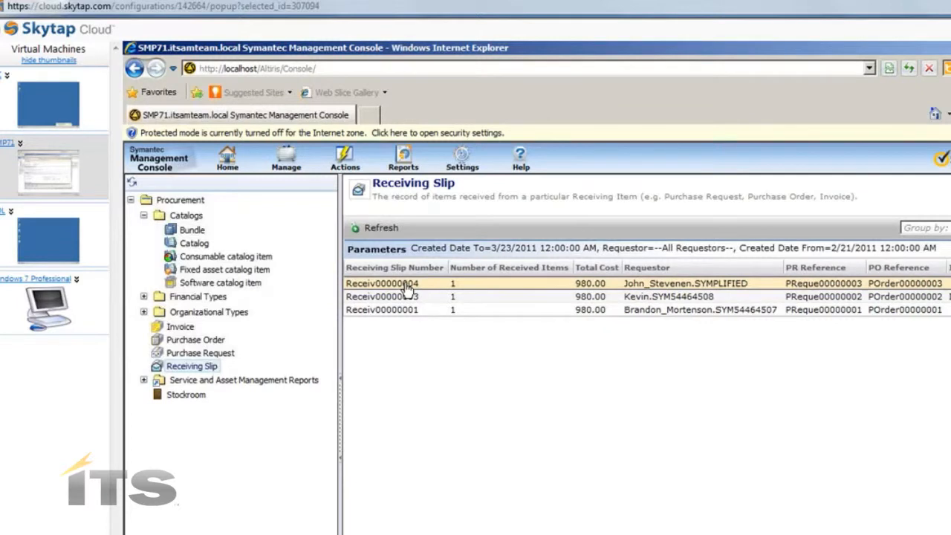
key(alt)
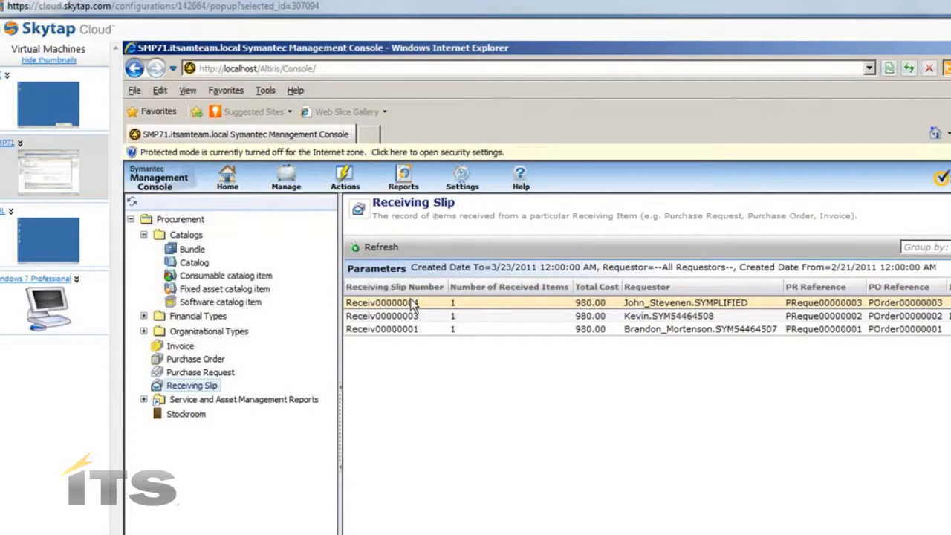
click(407, 305)
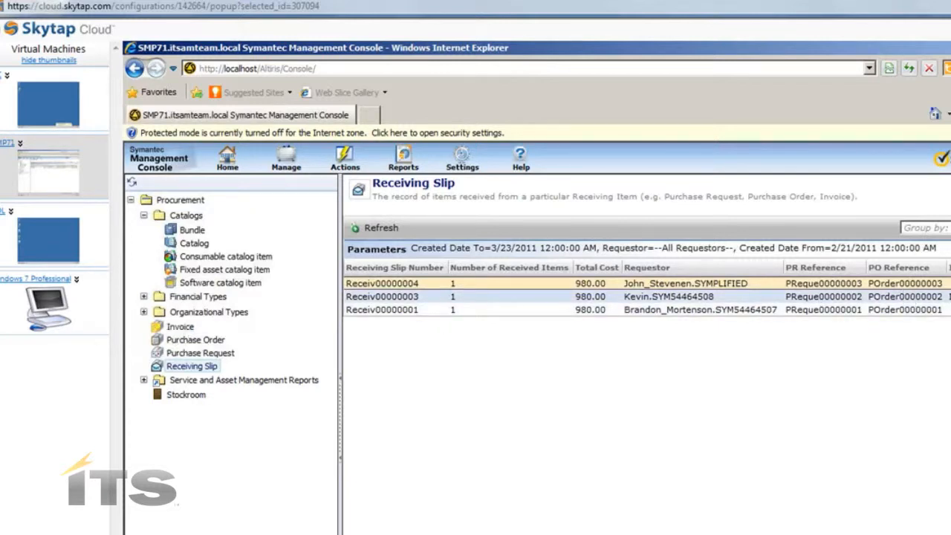
Show the list of invoices and check the actions available for the ACME Company invoice totalling 980.
click(181, 329)
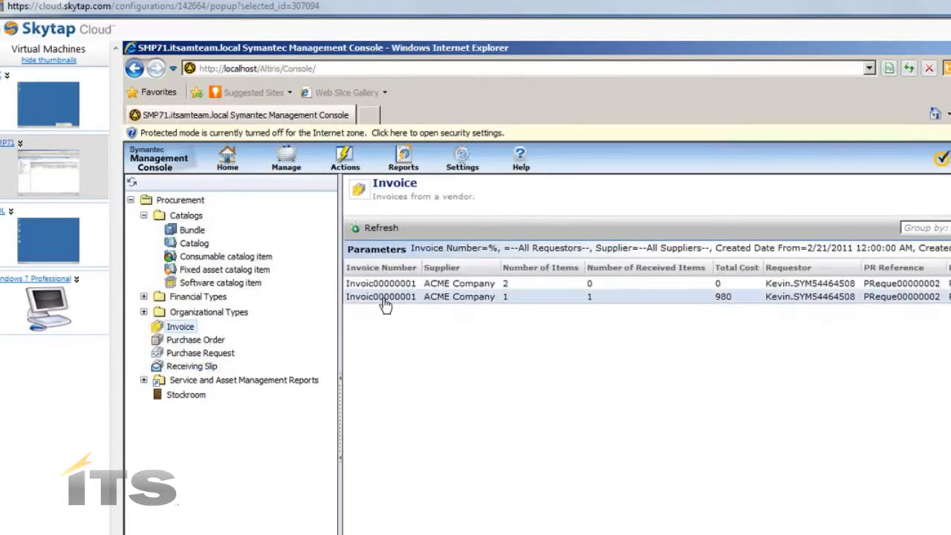
click(384, 300)
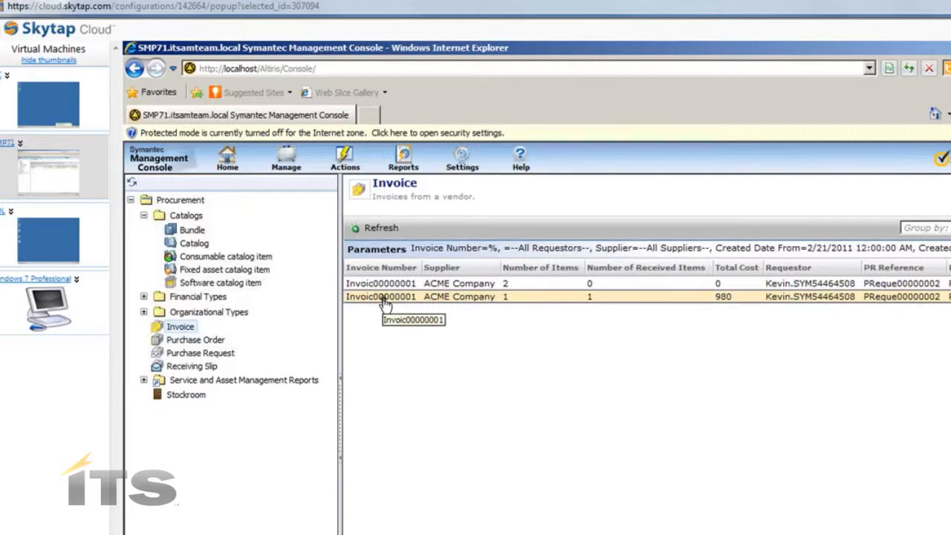
right_click(385, 304)
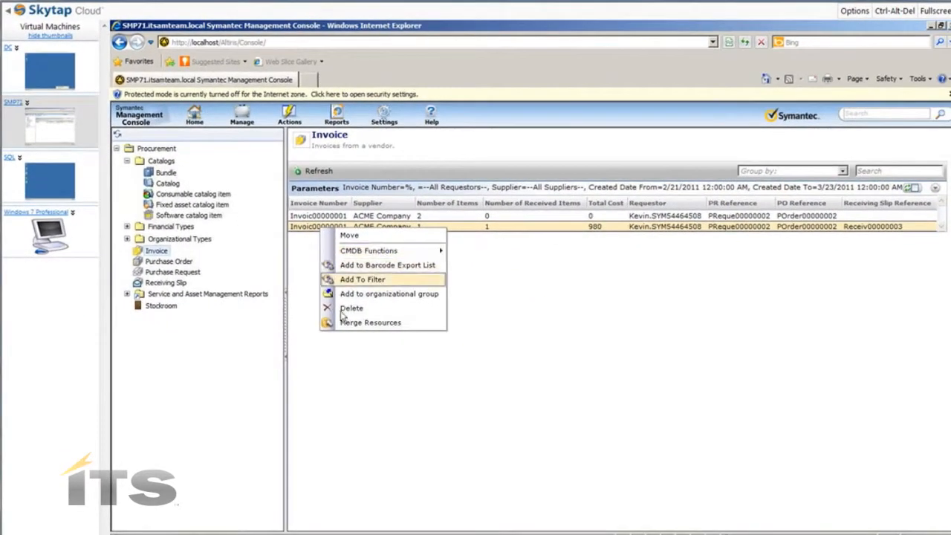
click(546, 297)
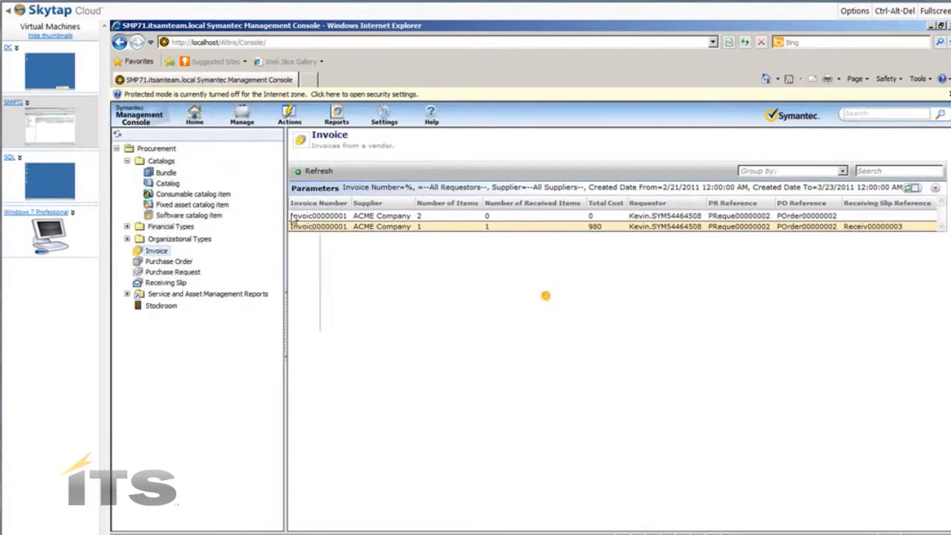
Review the line items of the ACME Company invoice totalling 980, close it discarding changes, and return to the Procurement overview.
double_click(354, 232)
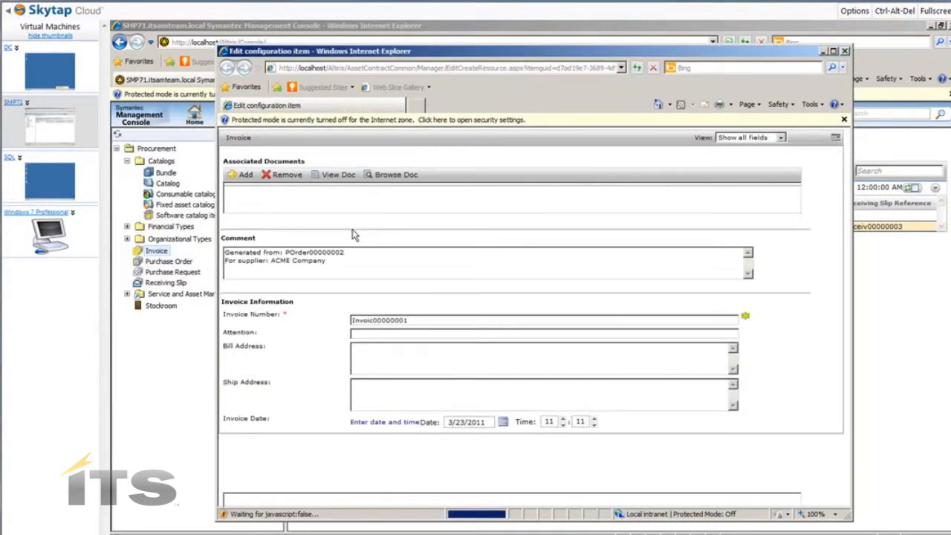
scroll(347, 235, down, 3)
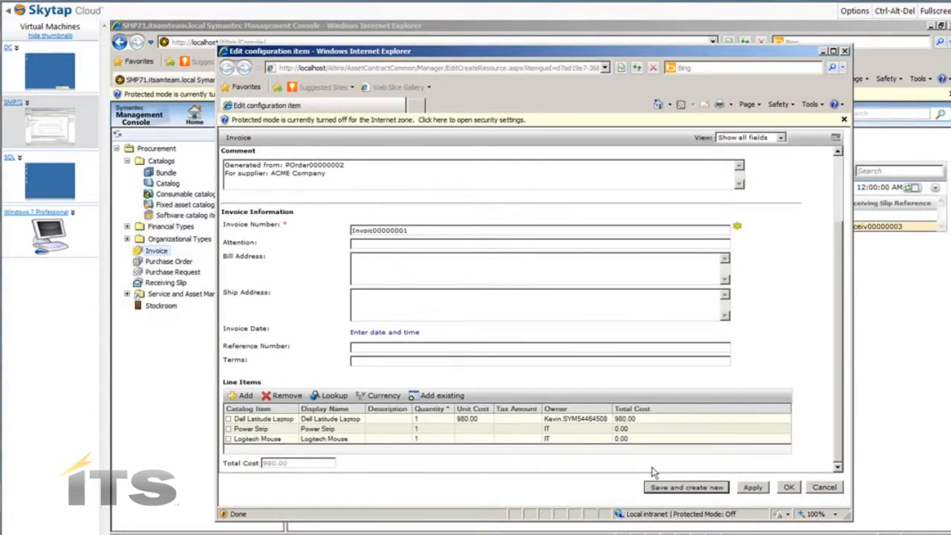
click(821, 489)
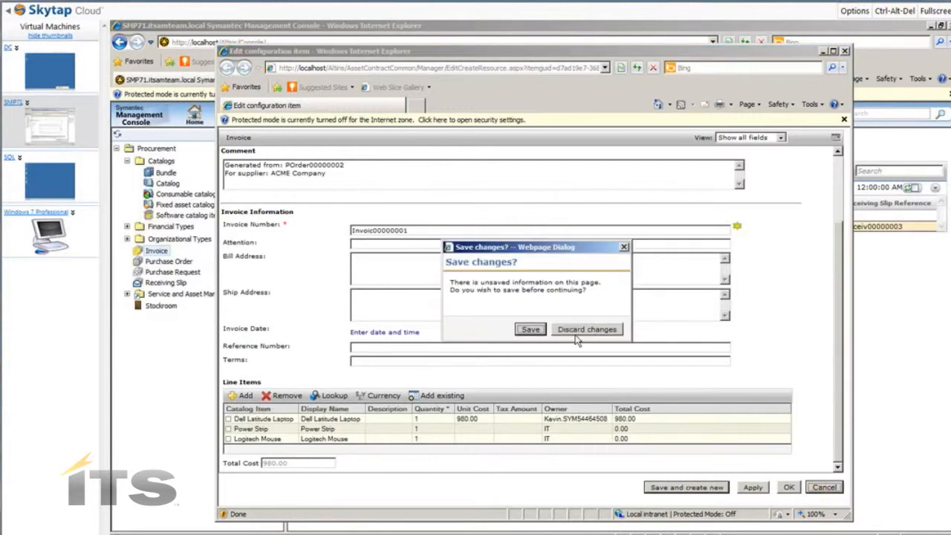
click(582, 330)
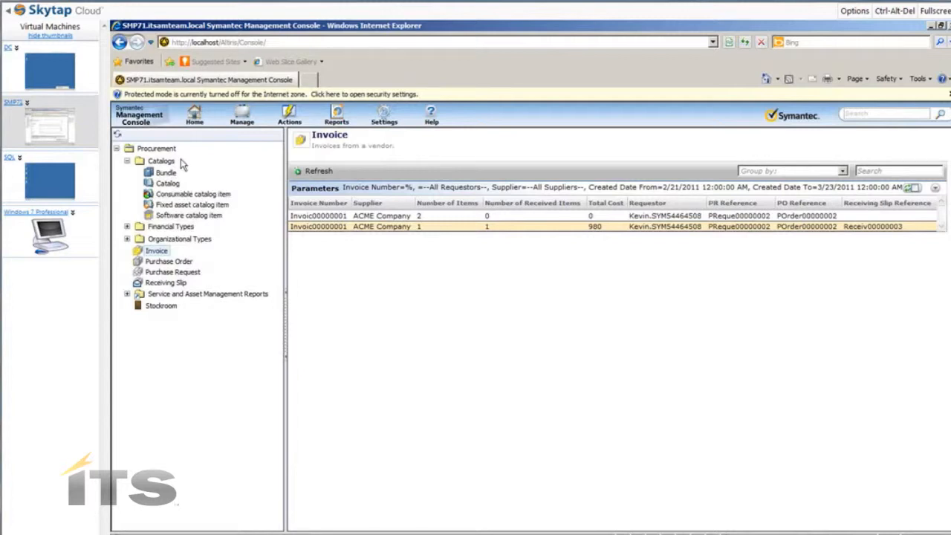
click(155, 148)
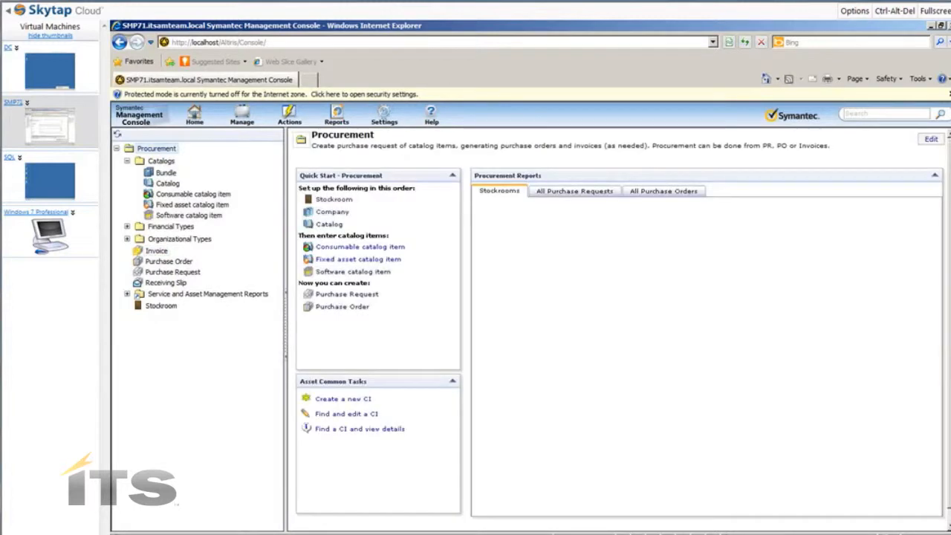